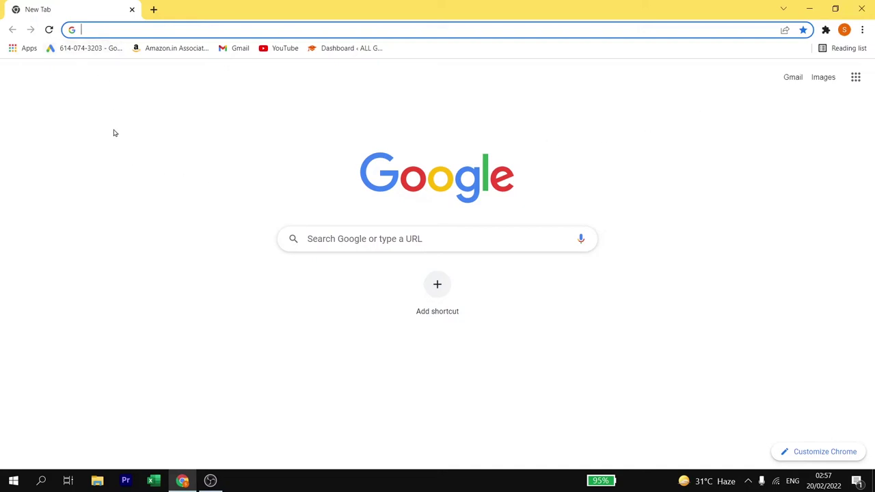
Load mentimeter.com and log in with the saved credentials.
type("mentimeter.com")
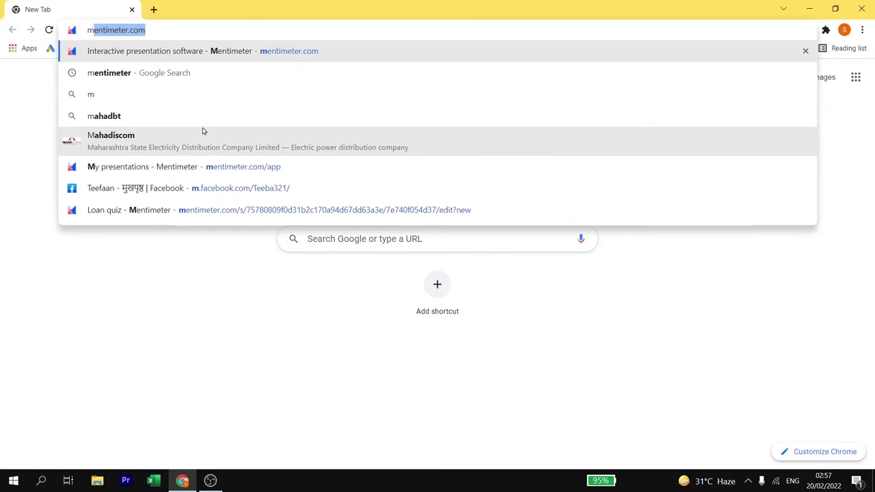
key("Return")
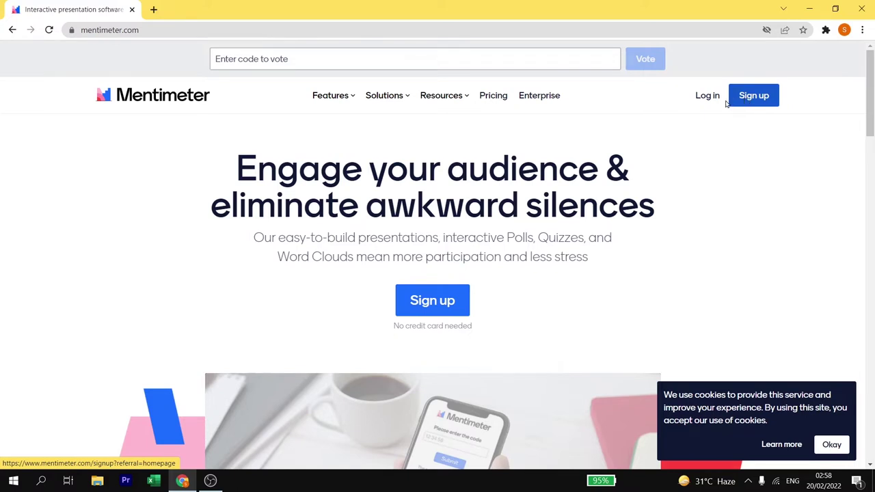
left_click(701, 99)
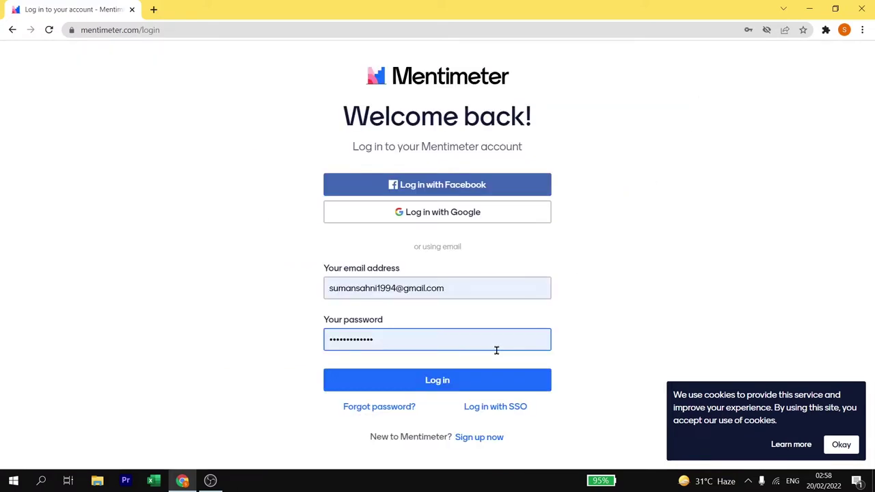
left_click(460, 378)
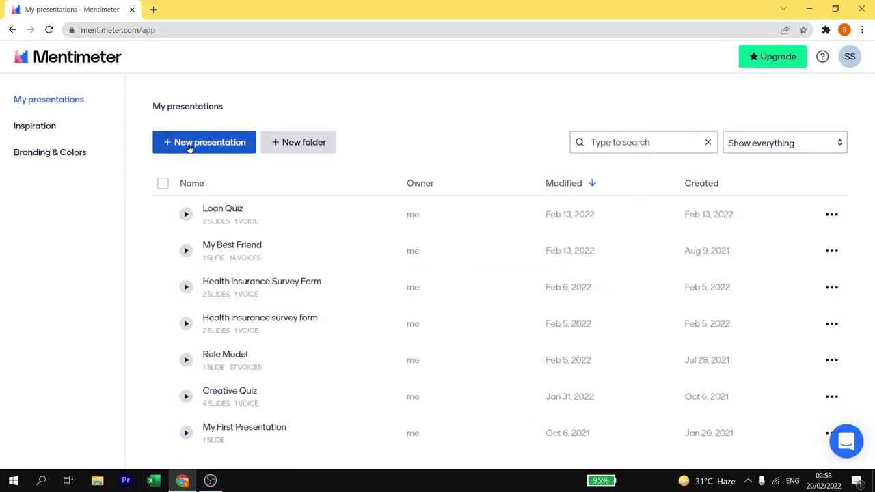
Create a new presentation named 'Life Insurance Quiz'.
left_click(190, 146)
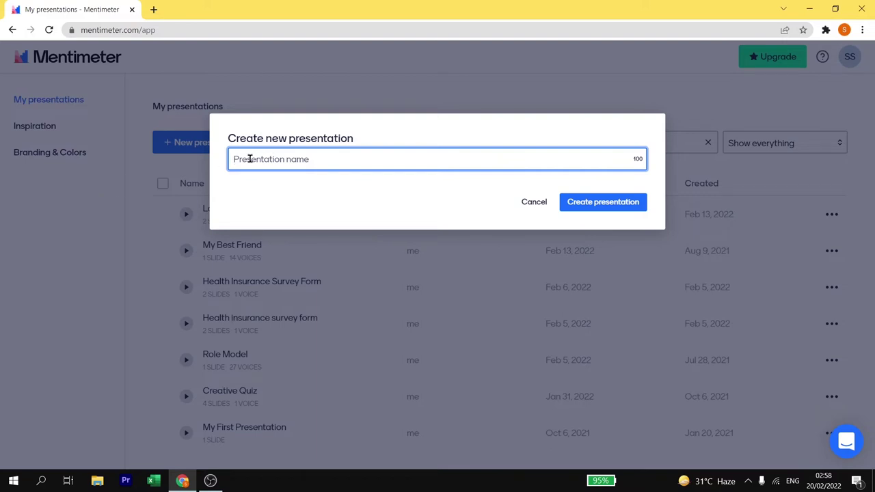
type("Life Insurance Quiz")
left_click(592, 209)
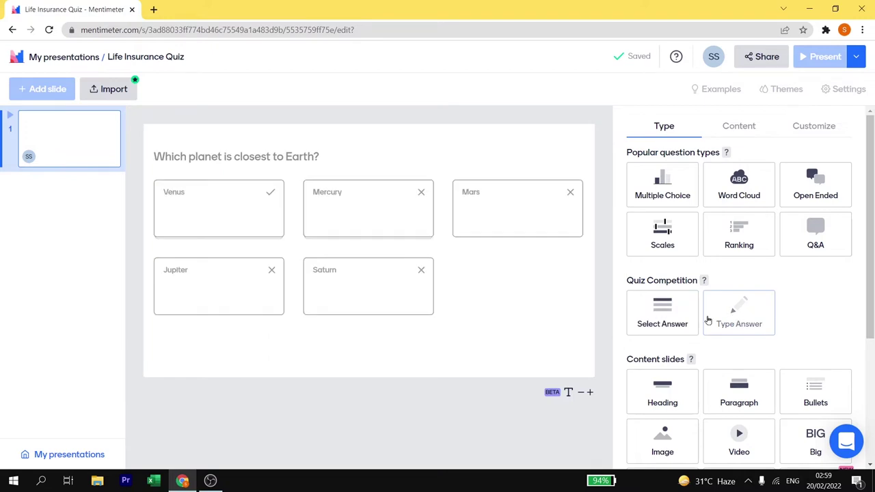
Make the slide a Type Answer quiz asking 'Life Insurance Means' with answer 'Insurance of Human'.
left_click(735, 319)
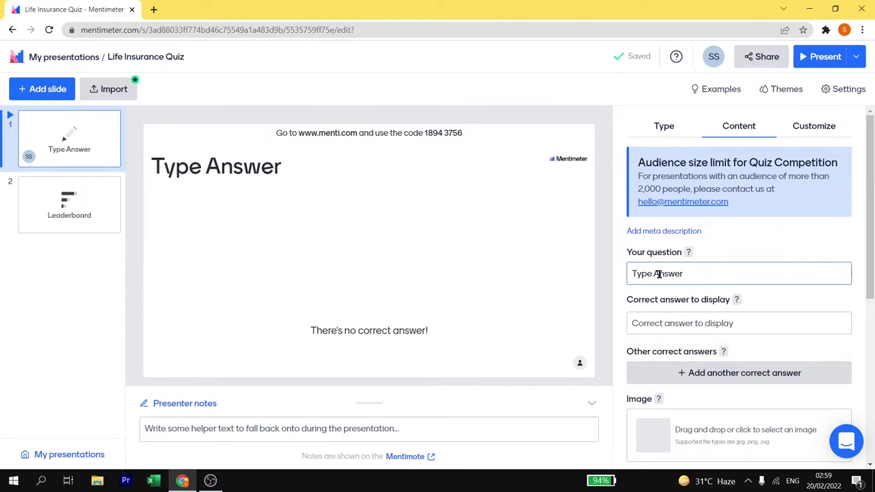
left_click(658, 274)
type("Life Insurance M")
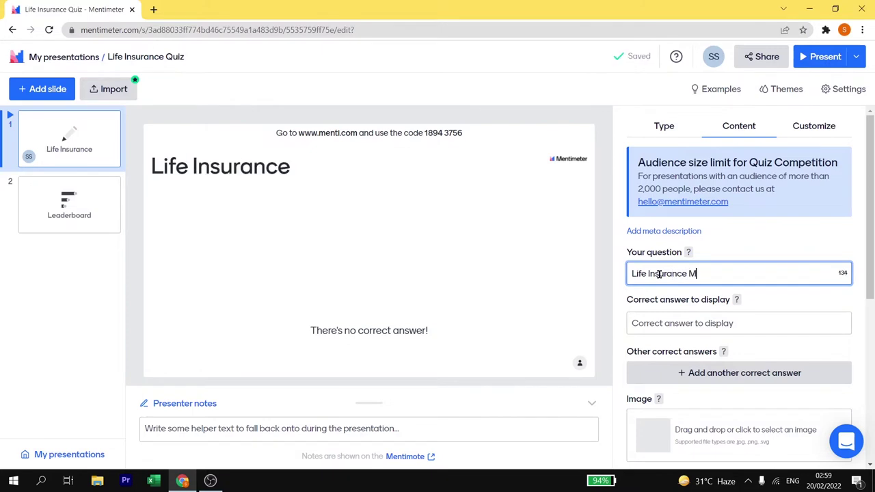
type("eans")
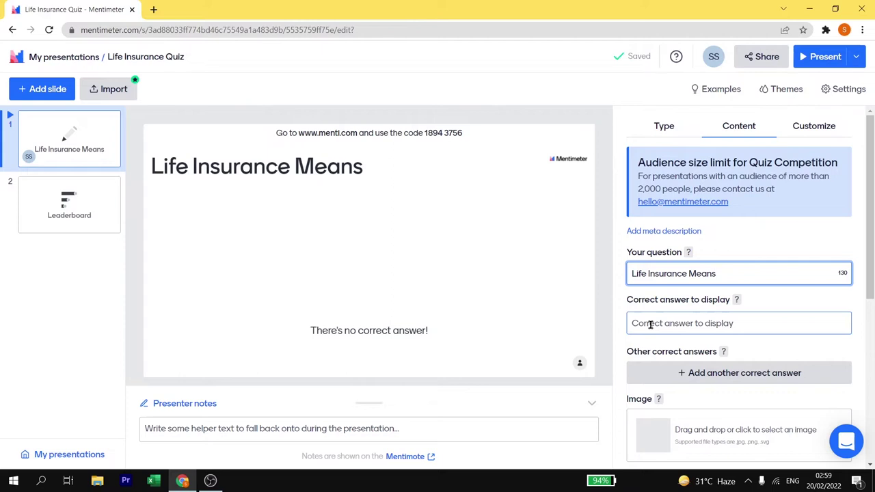
left_click(650, 325)
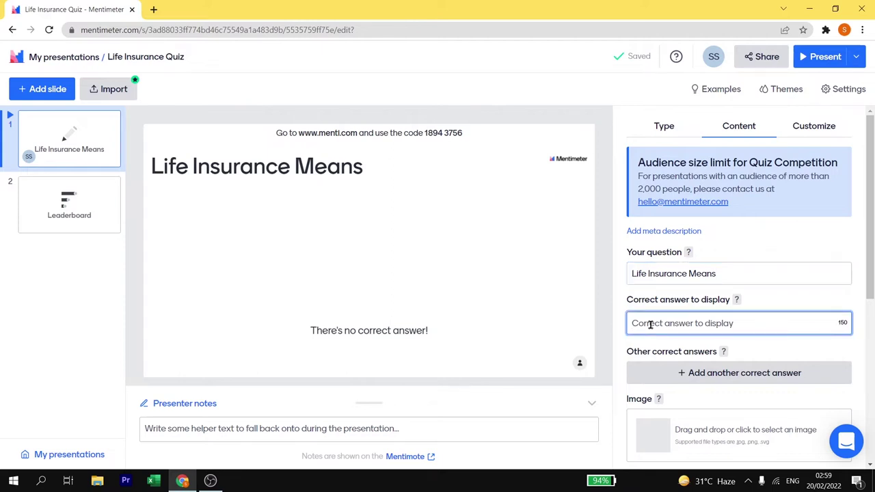
type("Insurance of Ho")
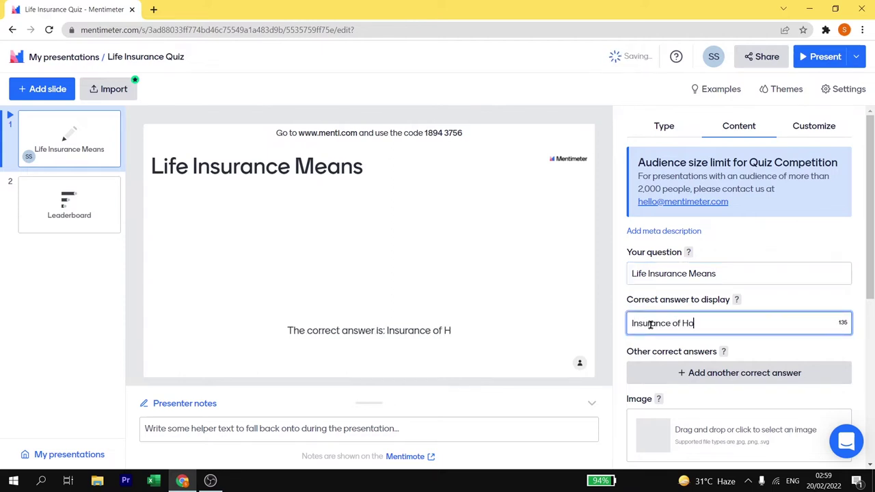
key("BackSpace")
type("uman")
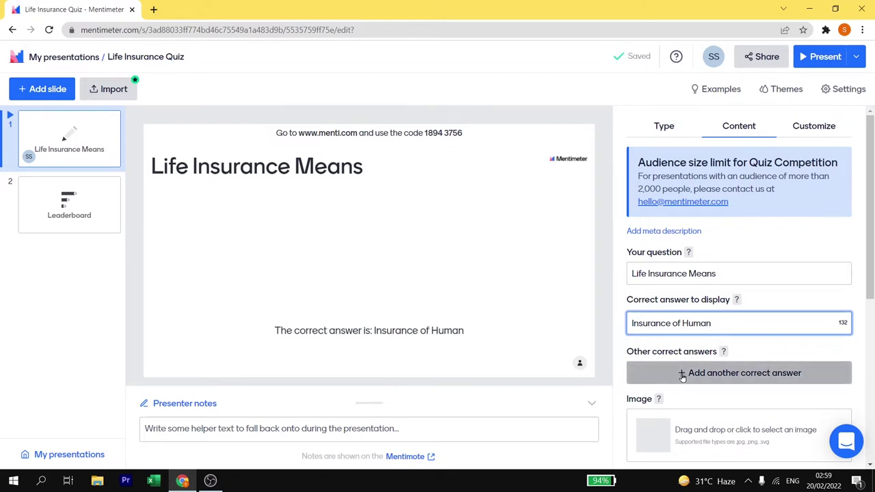
Add a second accepted answer, 'Insurance of human life'.
left_click(682, 374)
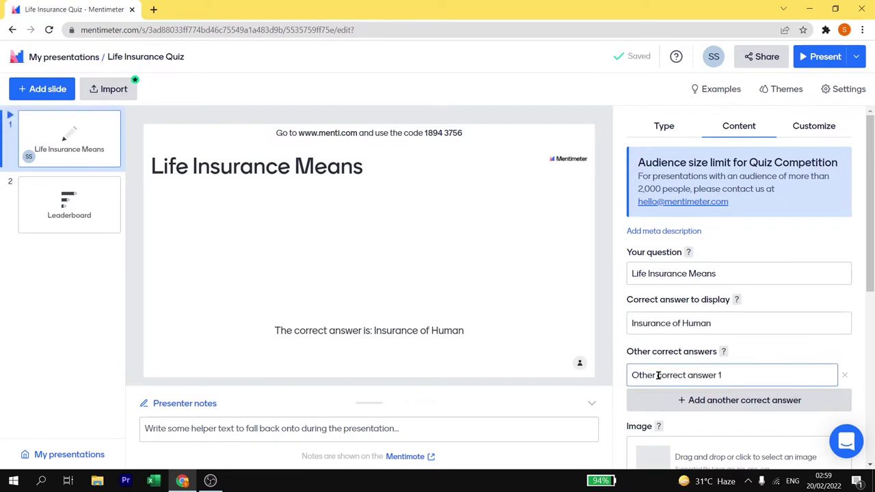
left_click(727, 373)
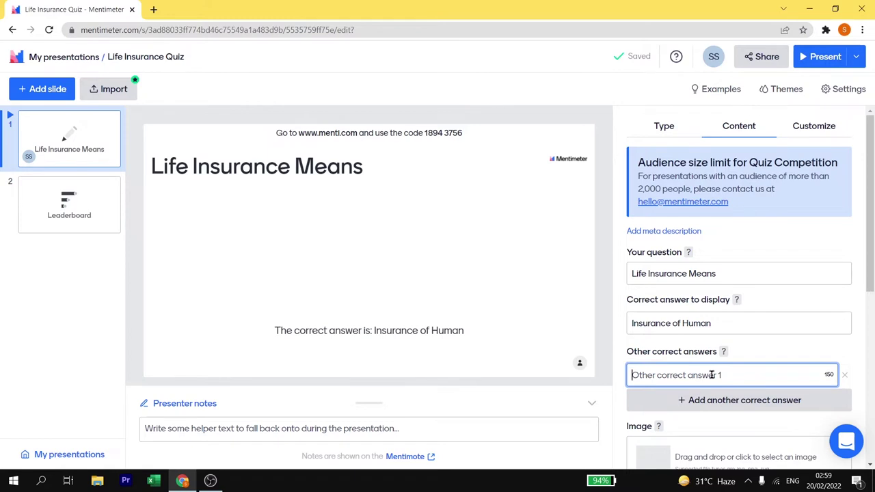
type("Insurance of life")
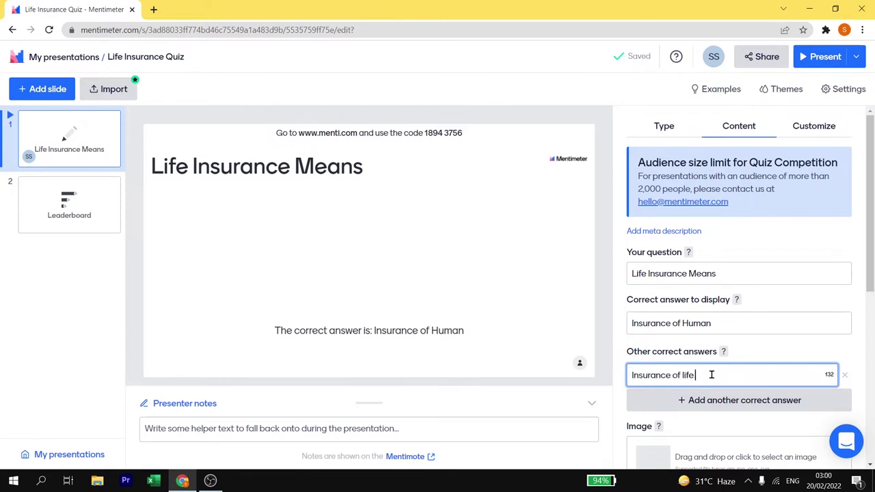
left_click(682, 376)
type("human")
scroll(717, 401, "down", 1)
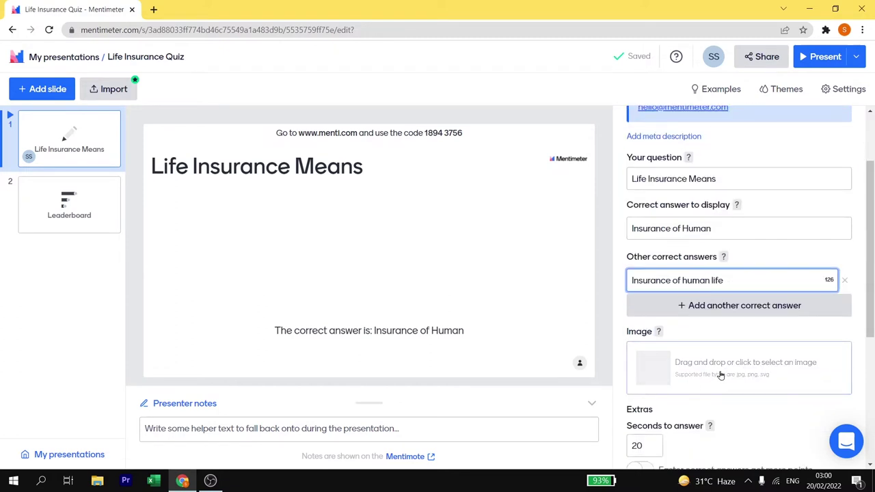
Set Seconds to answer to 30 and turn on 'Faster correct answers get more points'.
scroll(719, 375, "down", 3)
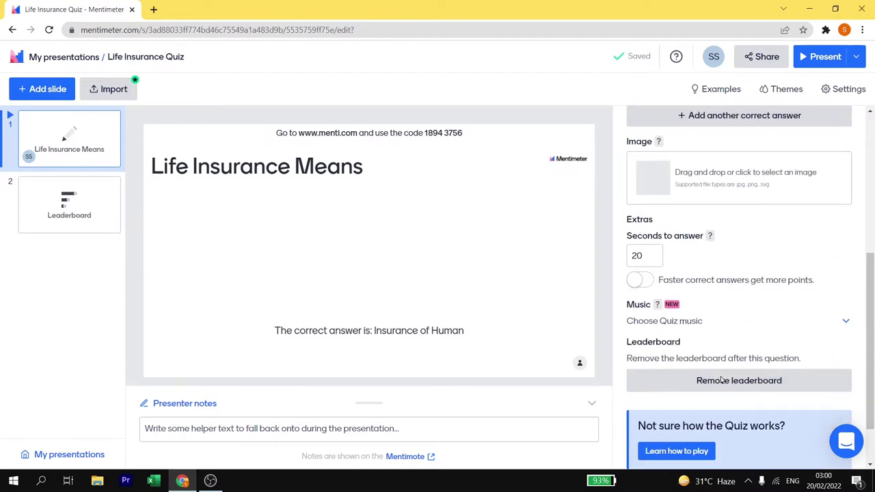
left_click(654, 256)
left_click(654, 256)
left_click(654, 256)
left_click(654, 259)
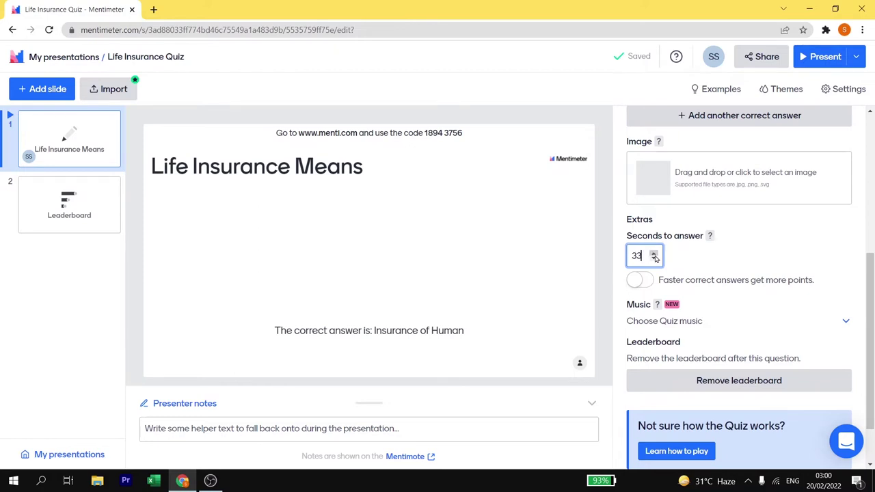
left_click(629, 285)
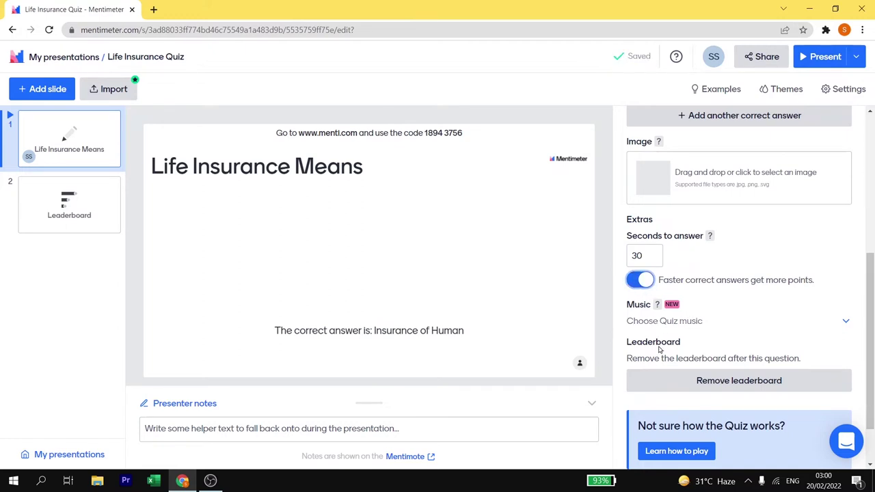
scroll(671, 357, "down", 1)
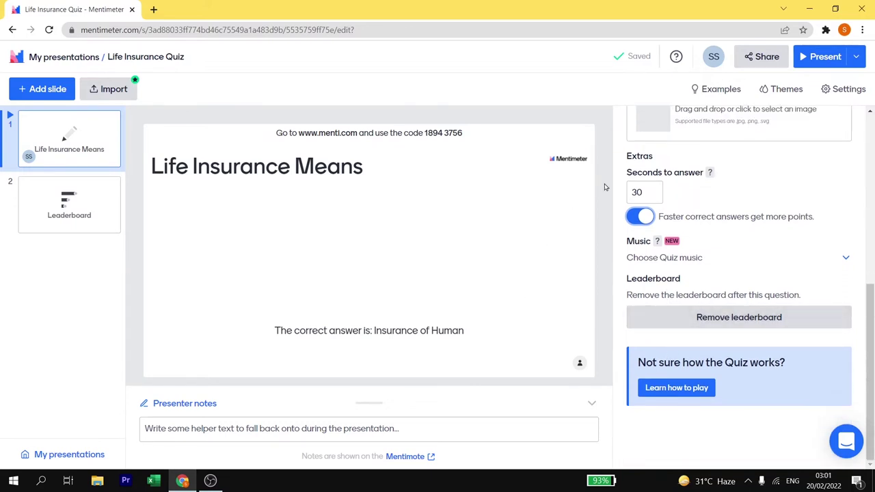
scroll(635, 188, "up", 5)
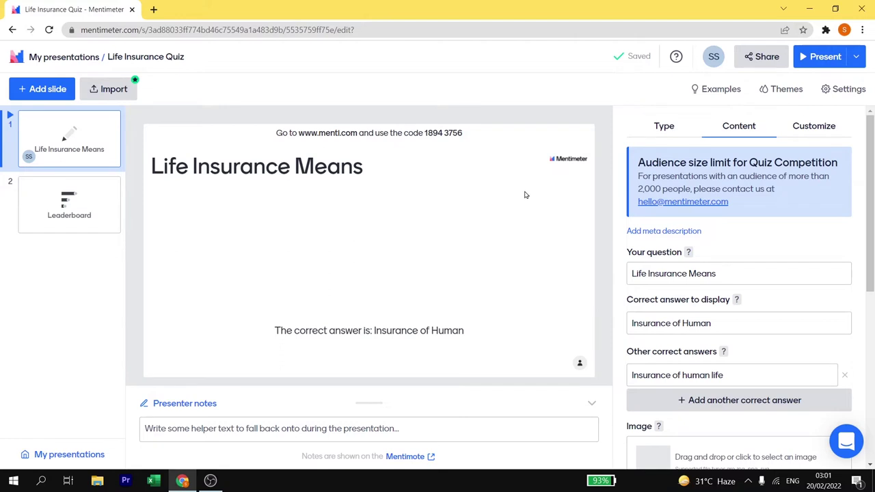
Copy the quiz's voting link from the Share dialog and close it.
left_click(757, 60)
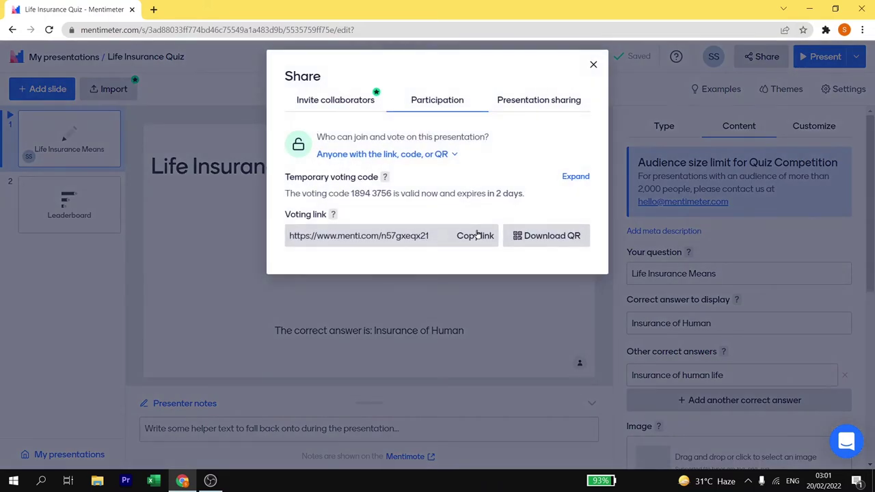
left_click(477, 235)
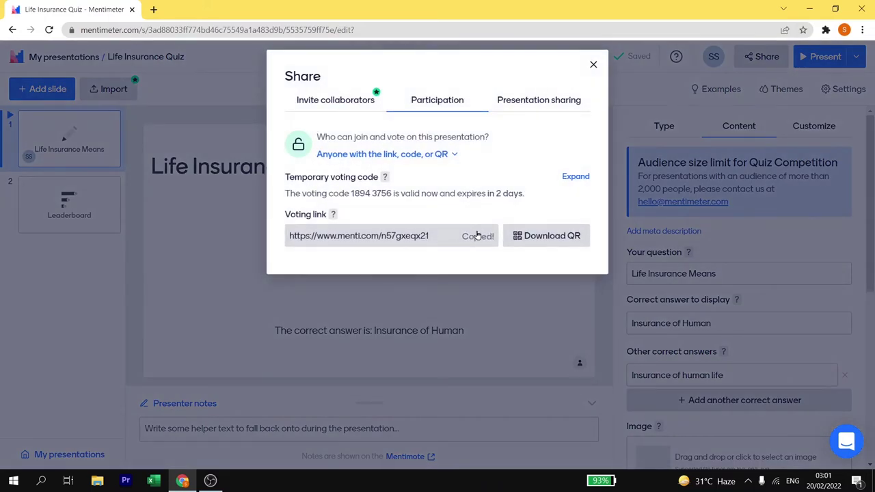
left_click(593, 66)
mouse_move(427, 135)
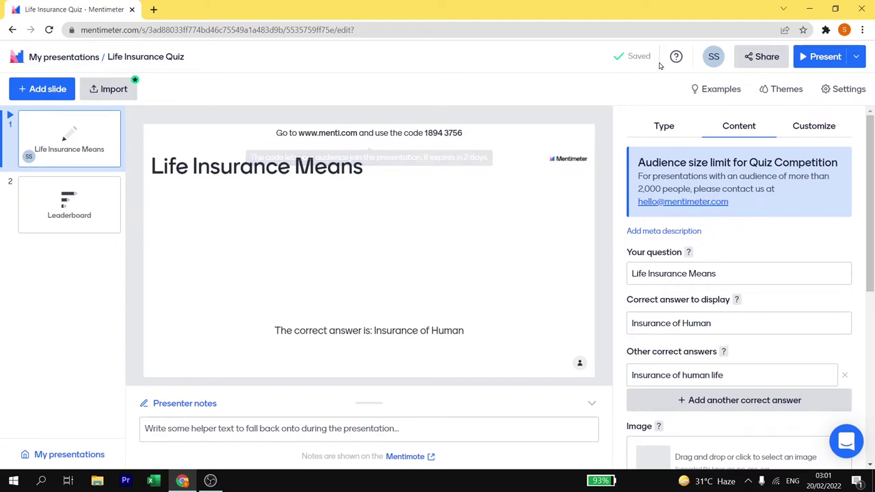
left_click(154, 11)
Open the copied voting link in its own window, arranged side by side with the editor.
right_click(162, 32)
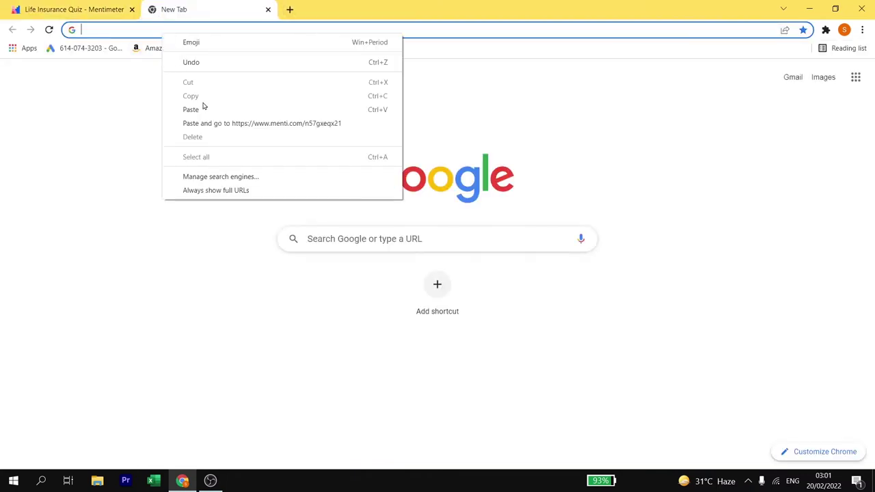
left_click(217, 124)
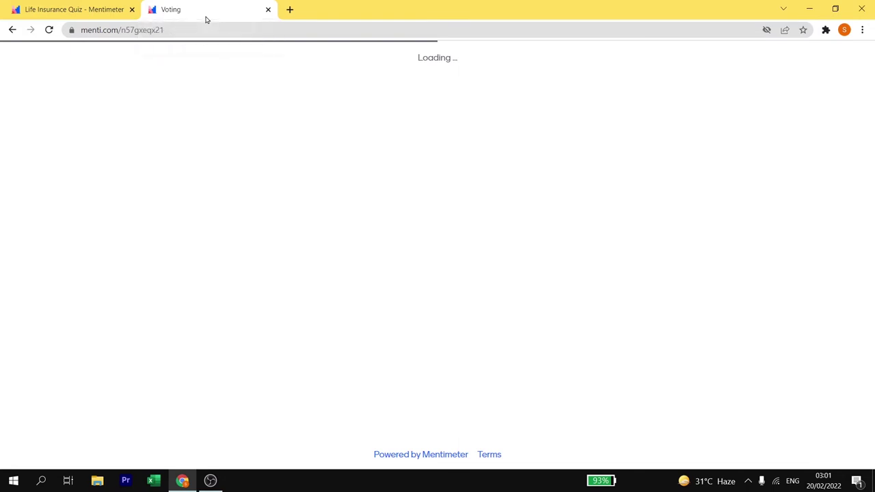
left_click_drag(206, 20, 553, 1)
left_click(835, 8)
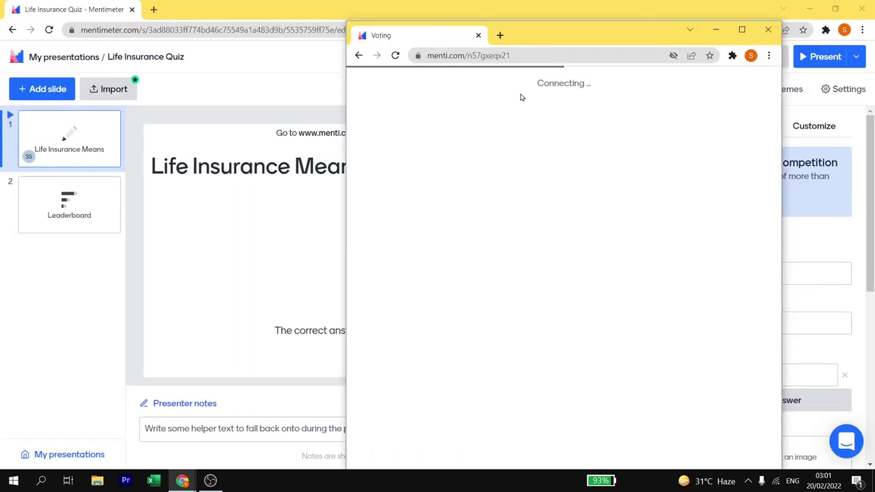
left_click(835, 8)
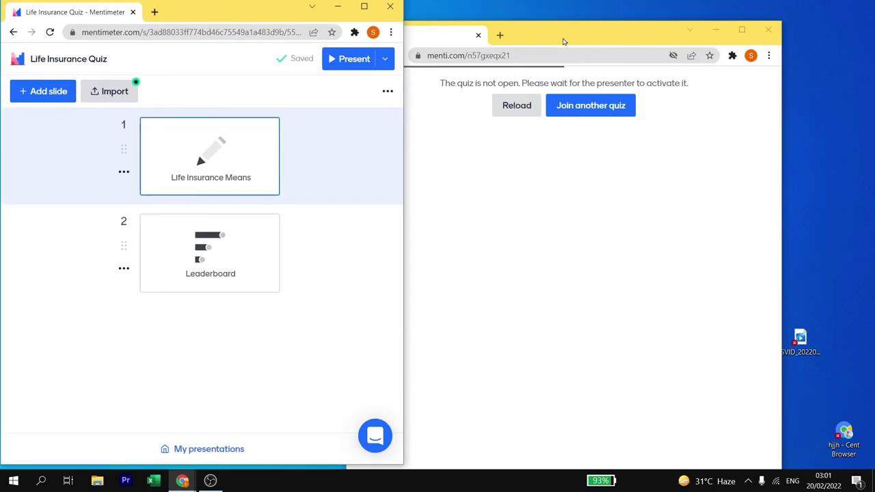
left_click_drag(563, 42, 668, 18)
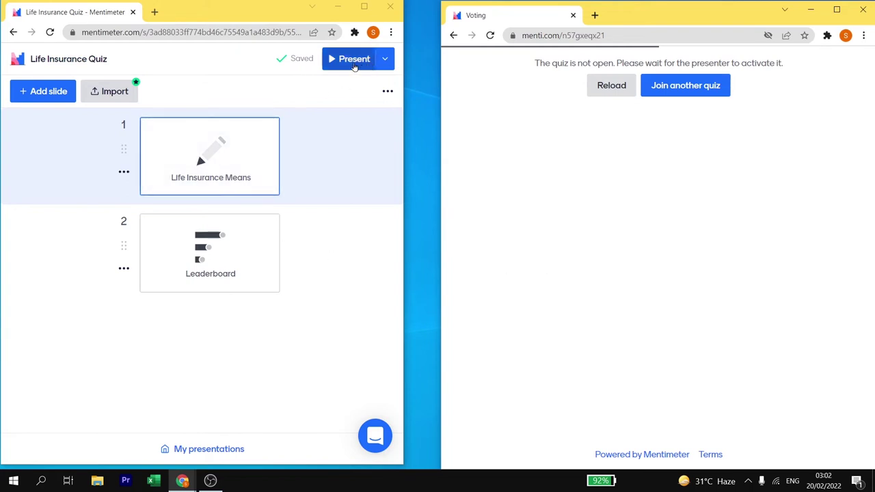
Present the quiz and join it from the voting window under a participant nickname.
left_click(344, 61)
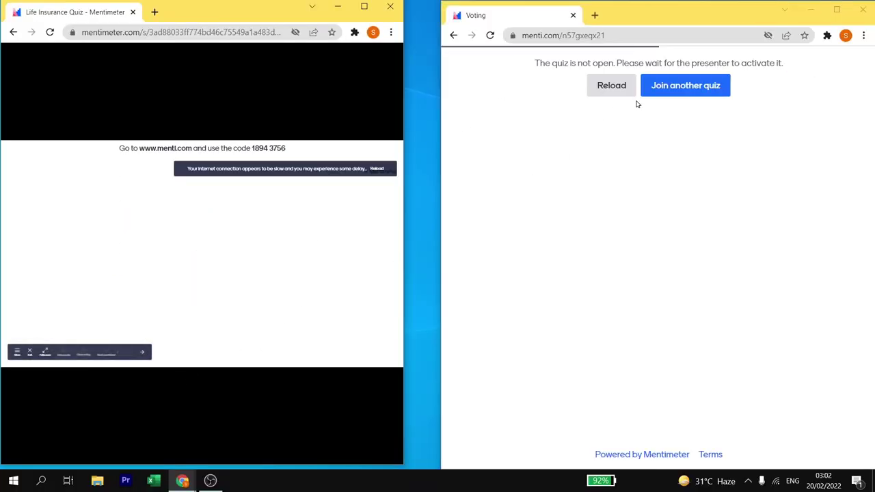
left_click(670, 91)
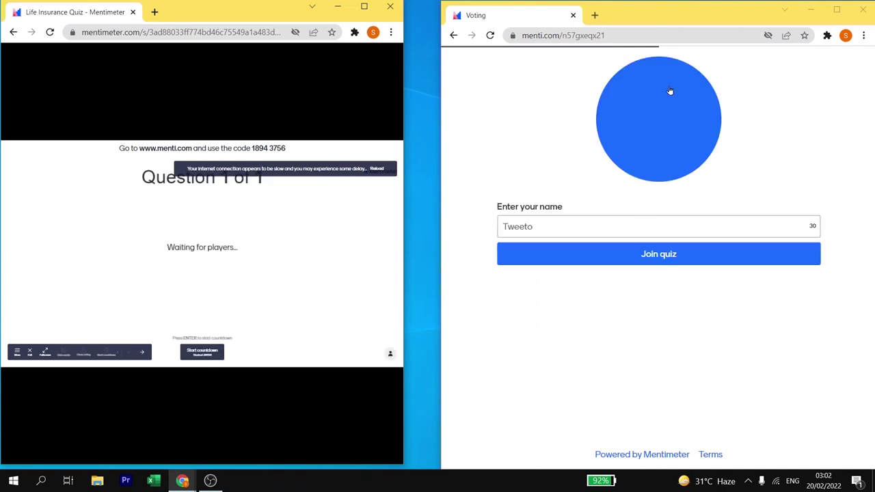
left_click(570, 226)
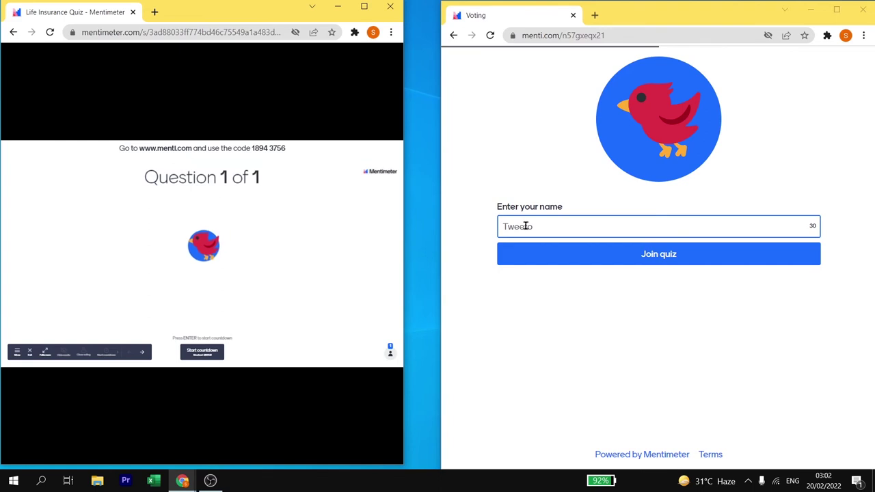
left_click(554, 258)
left_click(540, 224)
type("sumi")
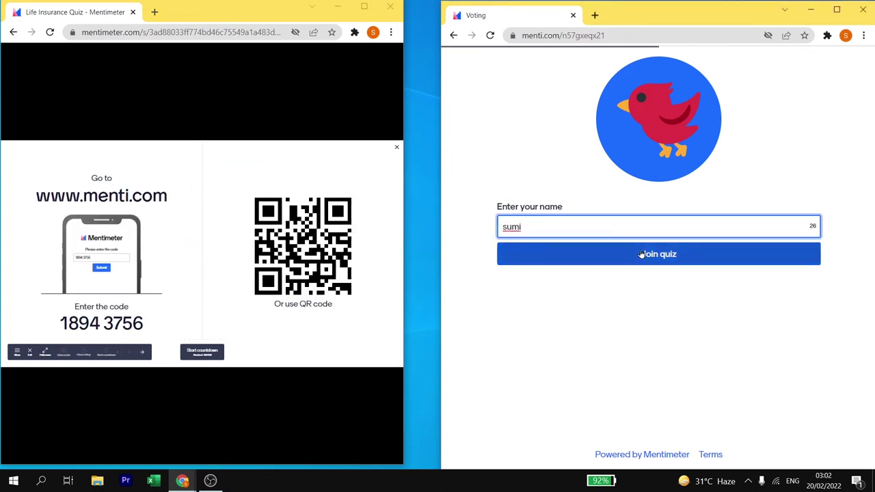
left_click(642, 255)
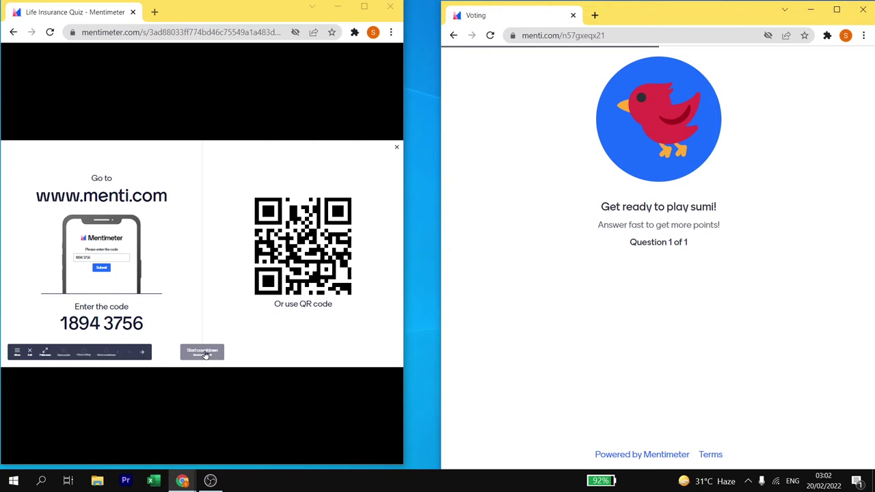
Start the countdown and submit the participant's answer 'insurance of human'.
left_click(203, 353)
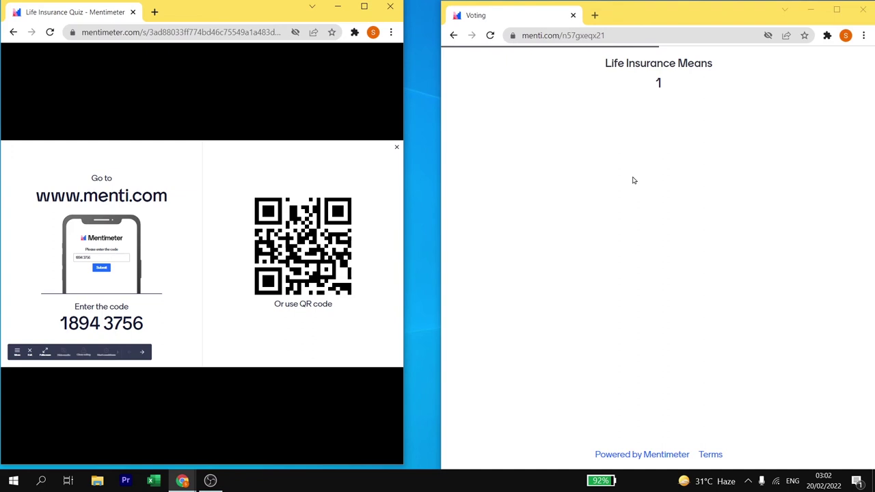
left_click(540, 121)
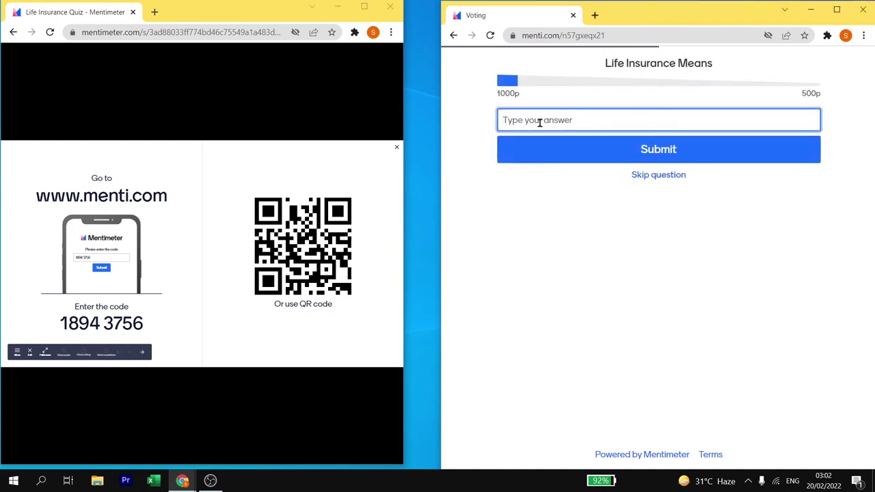
type("in")
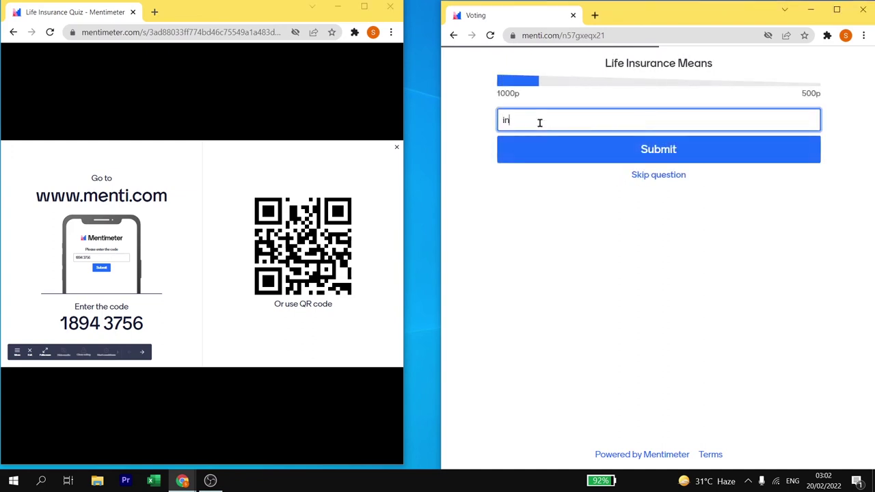
type("surance of human")
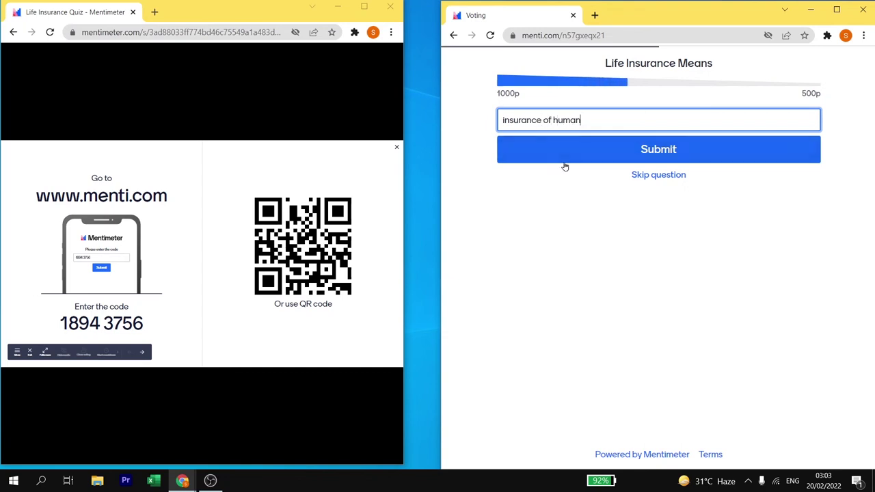
left_click(655, 155)
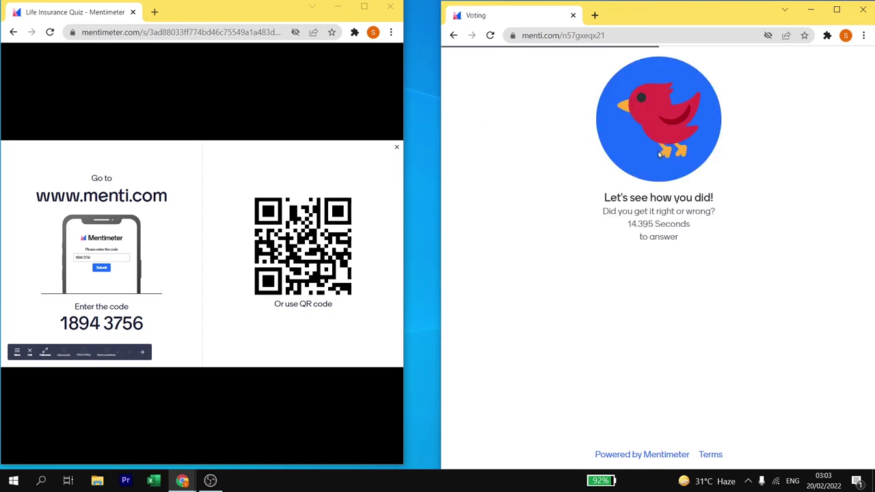
left_click(364, 7)
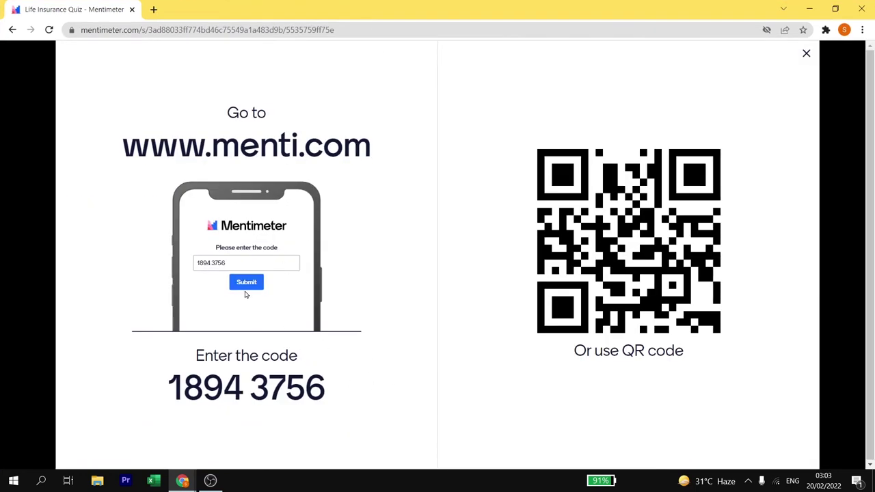
Exit the presentation to the editor and open the Leaderboard slide.
left_click(12, 30)
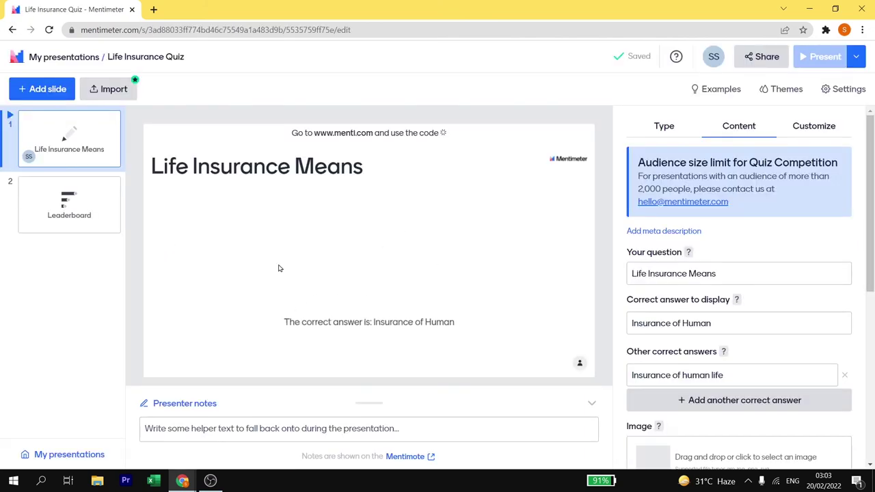
left_click(64, 194)
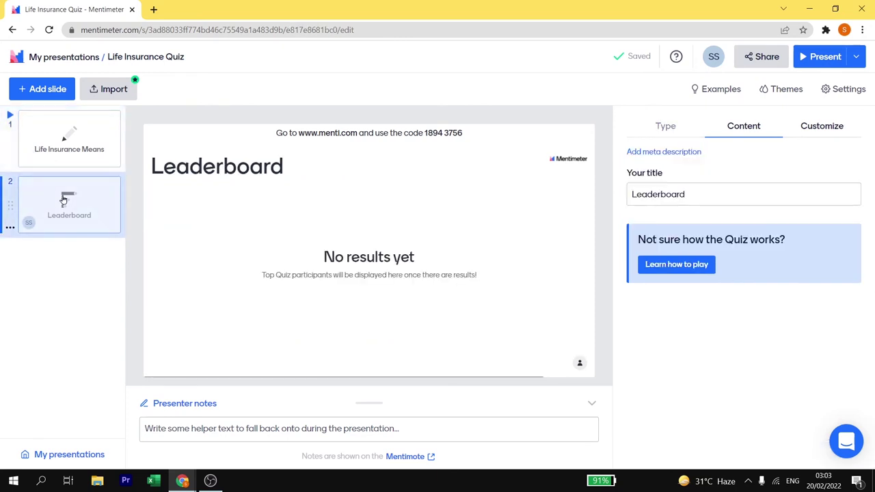